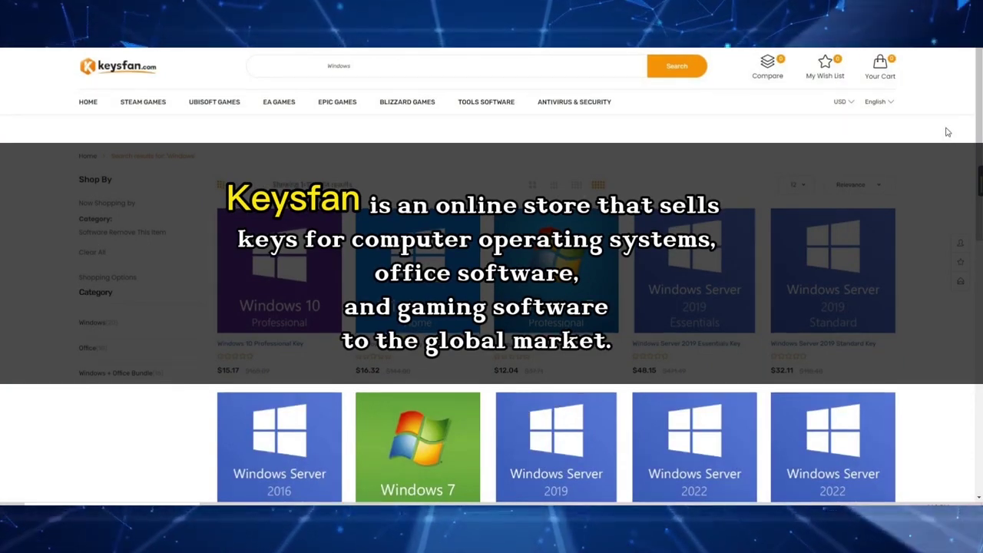
# Search Start for 'edit power plan' and open the Edit Plan Settings page.
pyautogui.scroll(-3, 948, 132)
pyautogui.scroll(-4, 947, 132)
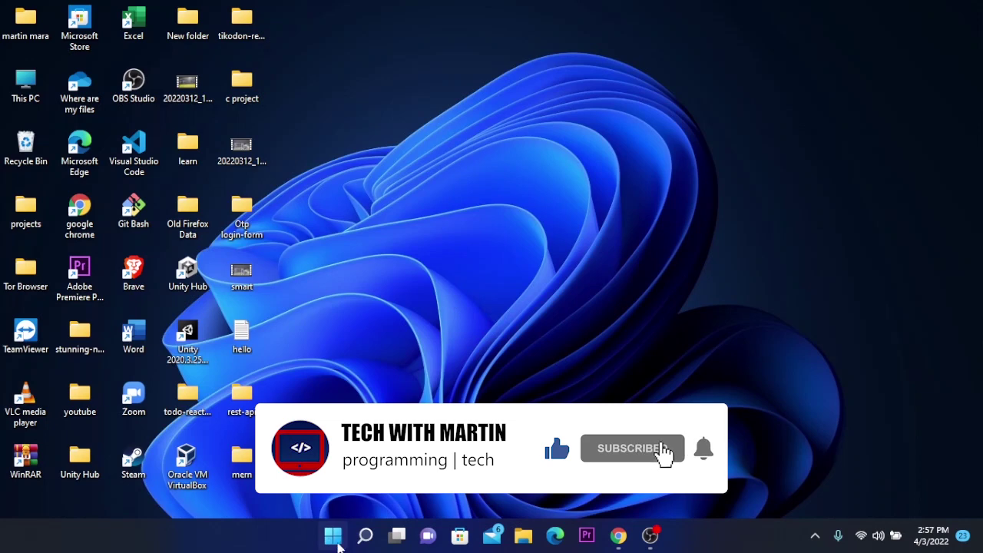
pyautogui.click(335, 538)
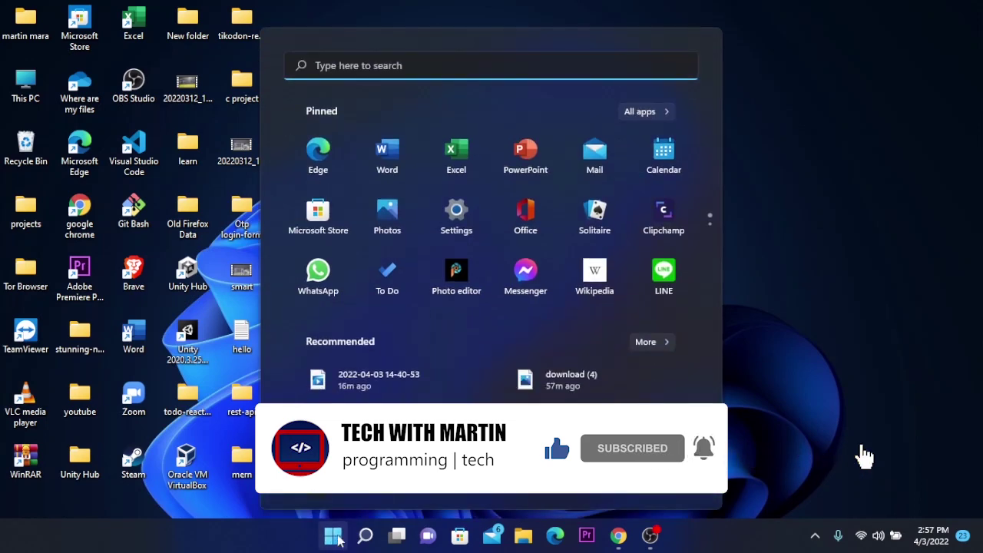
pyautogui.write('edit power plan')
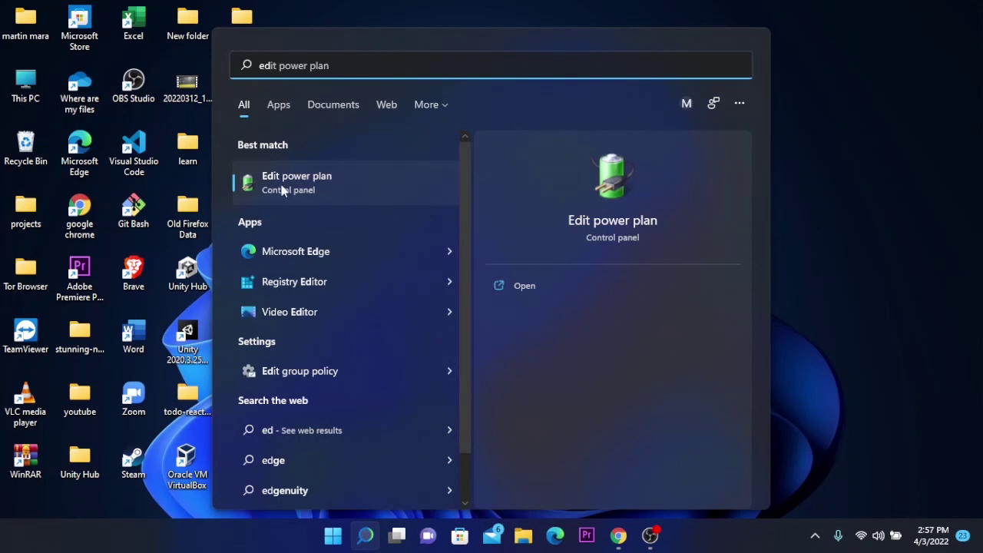
pyautogui.click(306, 190)
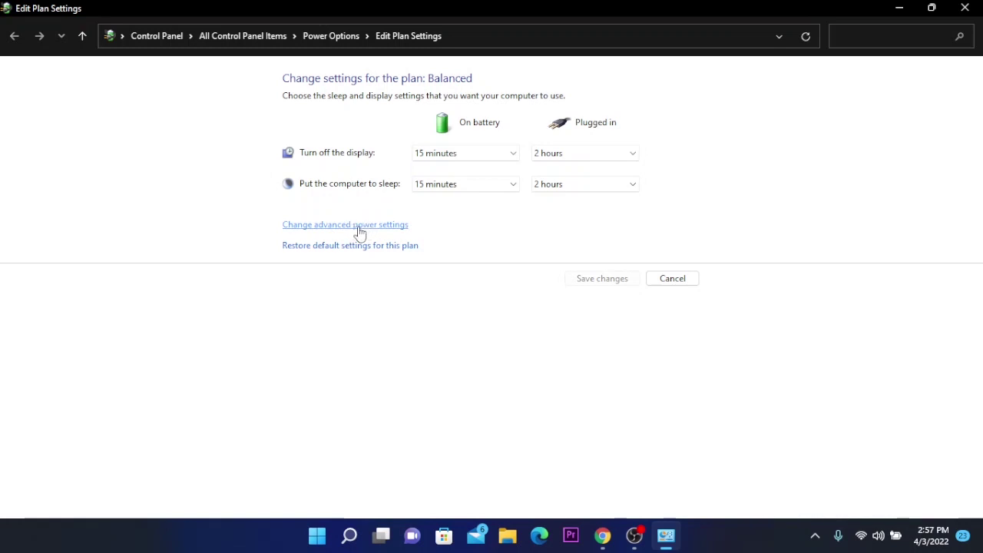
# Open the advanced power settings and keep the Balanced plan selected.
pyautogui.click(349, 225)
pyautogui.scroll(-2, 150, 248)
pyautogui.scroll(2, 164, 223)
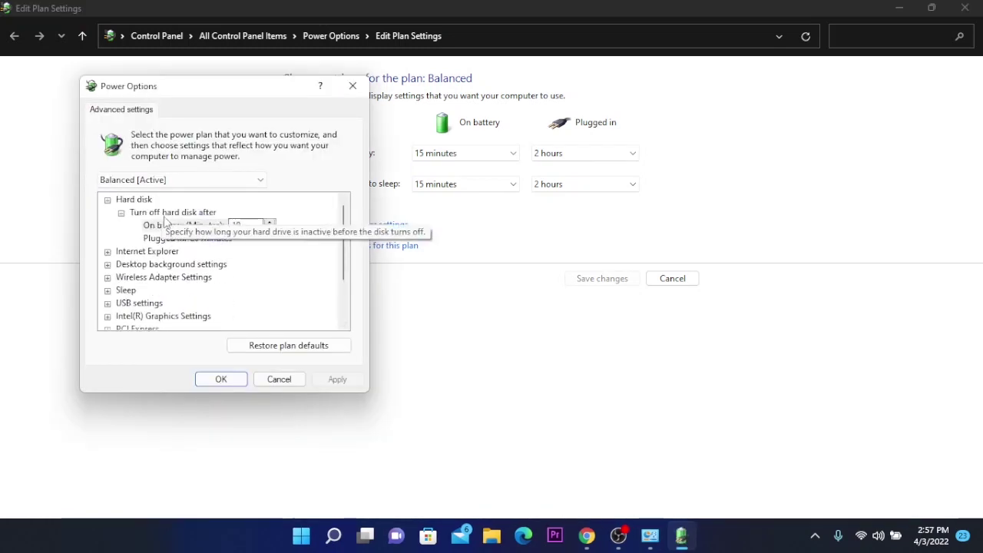
pyautogui.scroll(-2, 153, 231)
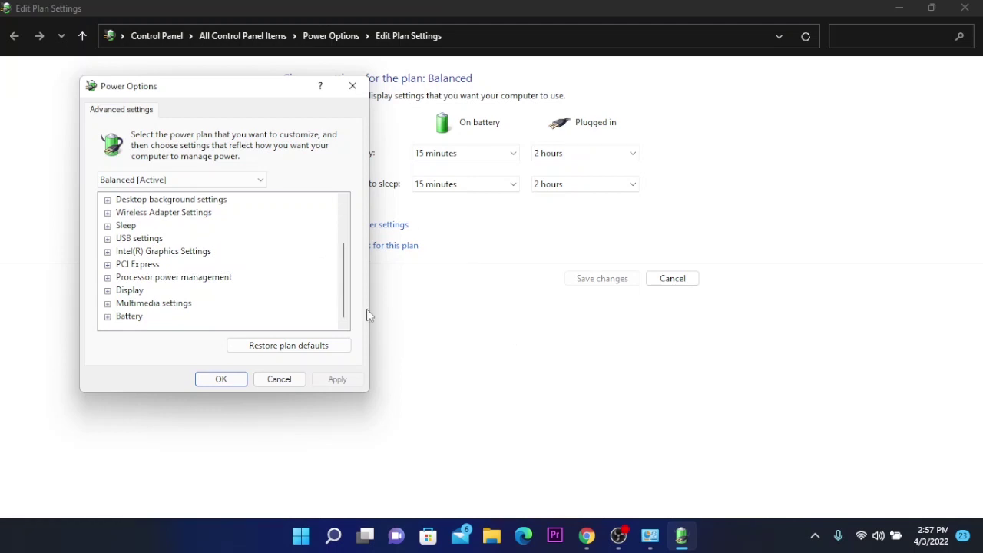
pyautogui.scroll(1, 127, 276)
pyautogui.scroll(-1, 136, 274)
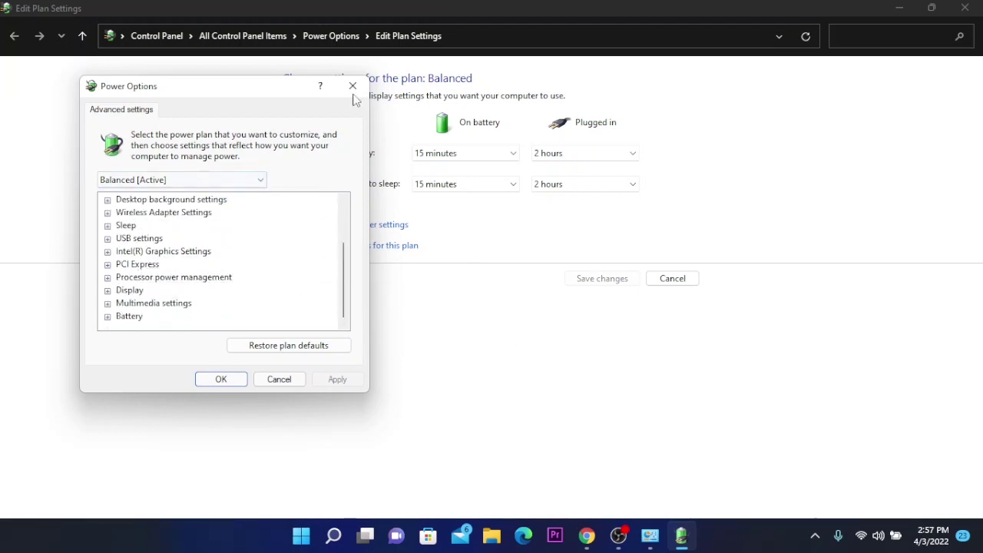
pyautogui.scroll(2, 285, 201)
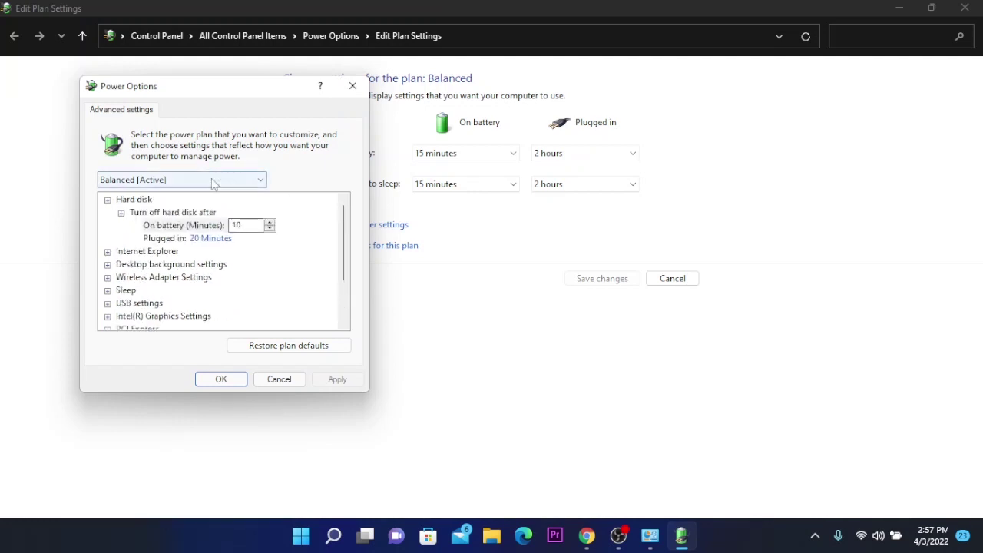
pyautogui.click(165, 183)
pyautogui.click(168, 190)
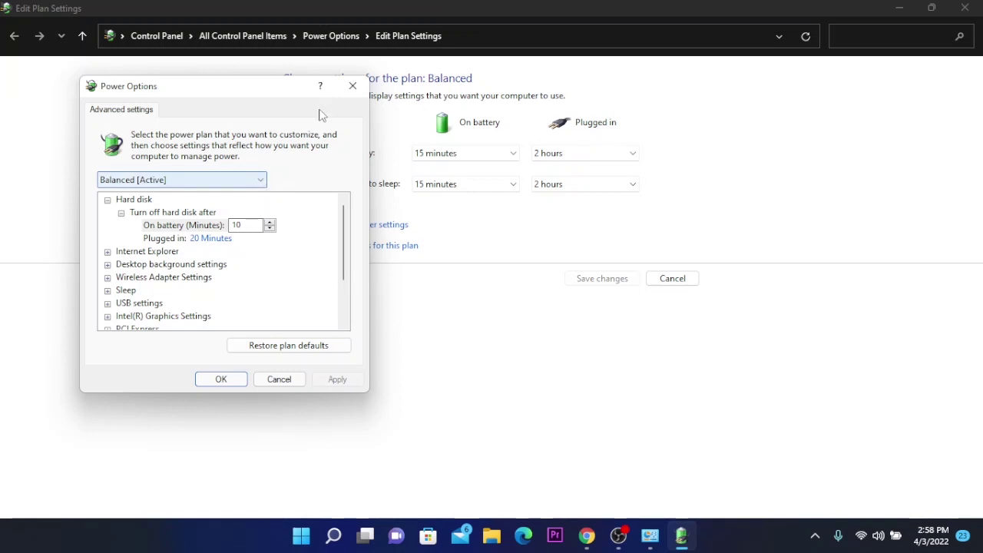
pyautogui.click(893, 538)
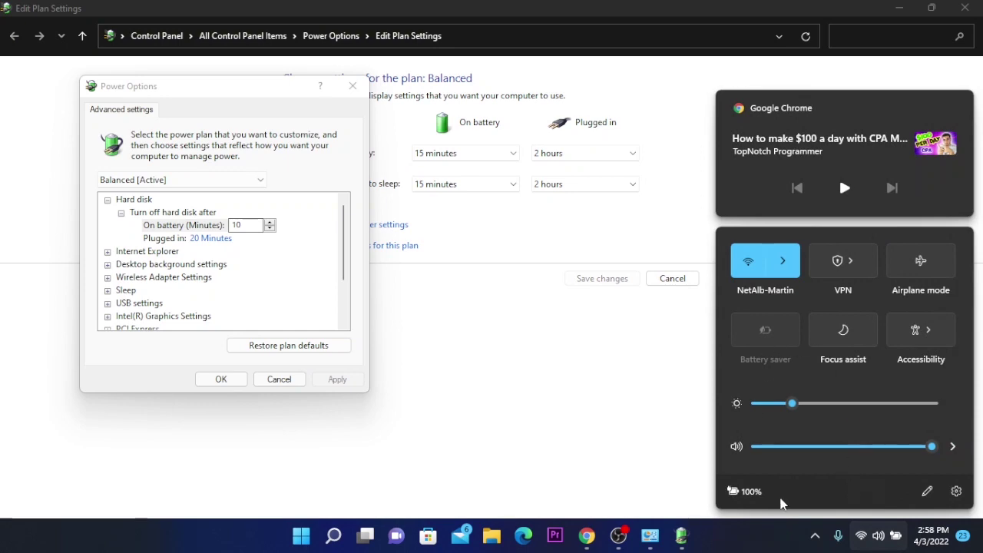
# Open Power & battery from the battery percentage and keep the power mode at Best performance.
pyautogui.click(746, 492)
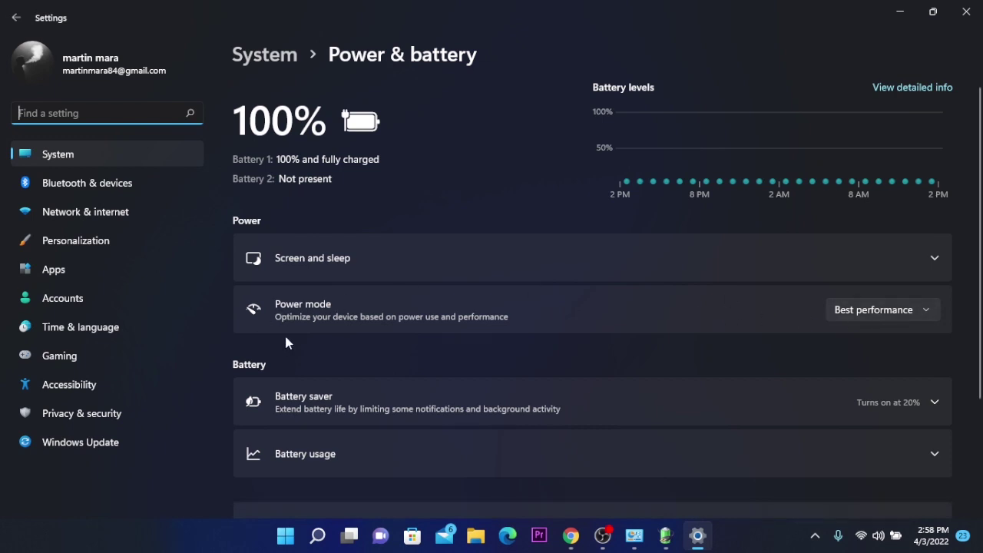
pyautogui.click(892, 313)
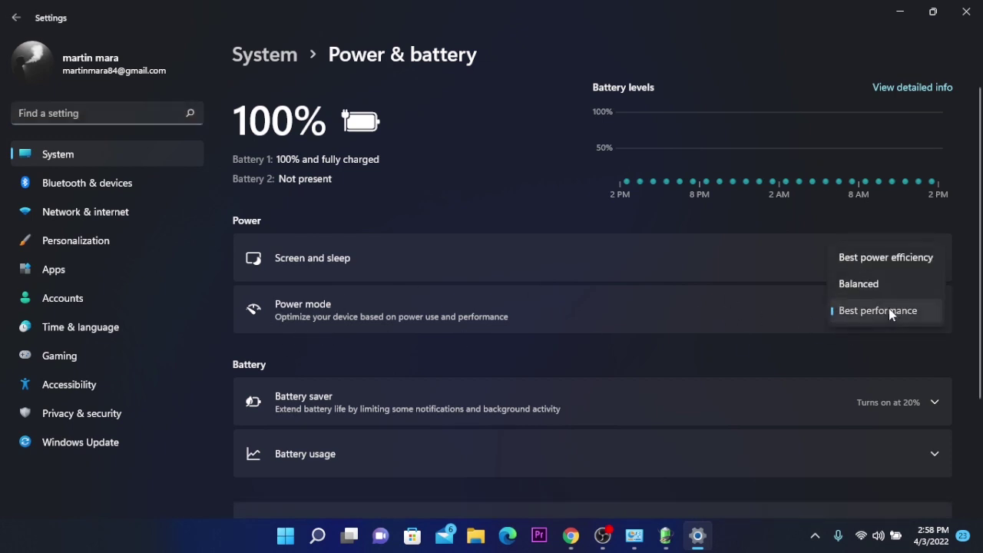
pyautogui.click(889, 308)
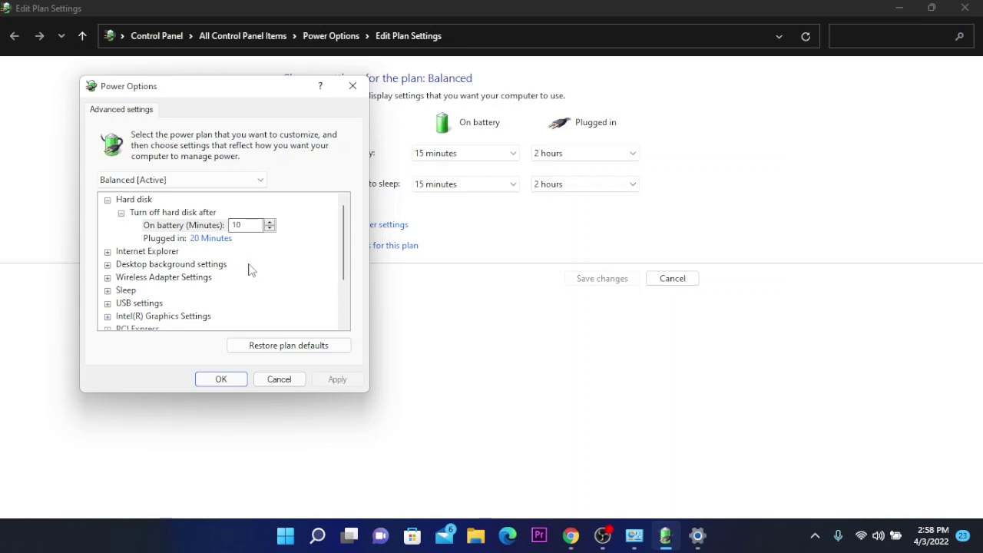
# Expand Processor power management to reveal the Minimum processor state values.
pyautogui.scroll(-2, 243, 272)
pyautogui.scroll(2, 233, 256)
pyautogui.moveTo(175, 91); pyautogui.dragTo(210, 90)
pyautogui.scroll(-2, 230, 265)
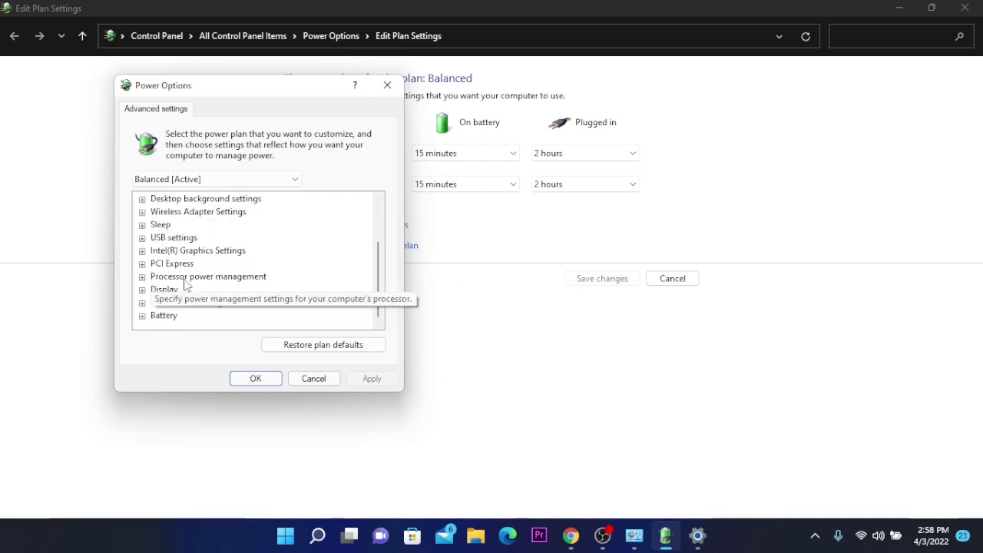
pyautogui.click(142, 276)
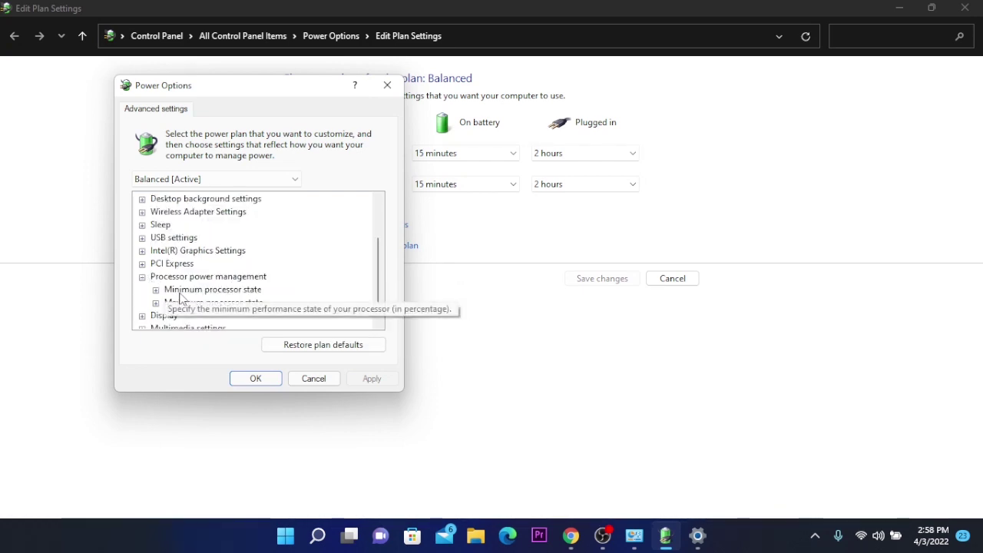
pyautogui.scroll(-1, 185, 299)
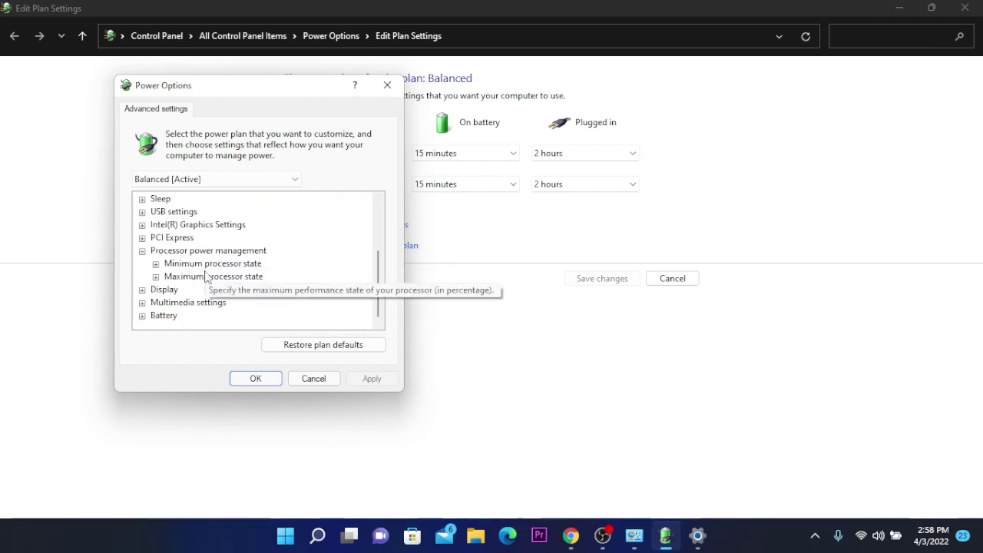
pyautogui.click(156, 264)
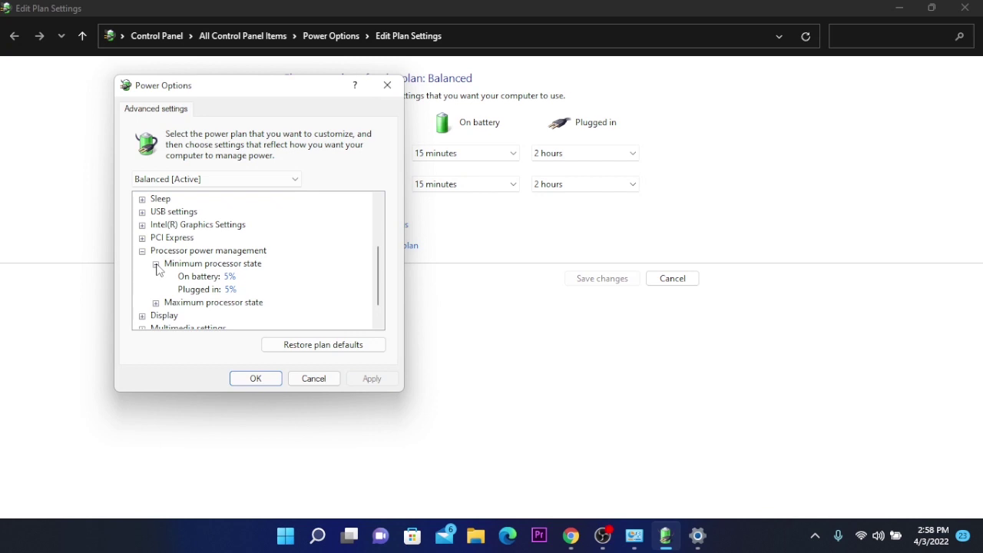
# Set minimum processor state to 0% on battery and plugged in, then apply and close.
pyautogui.scroll(-1, 224, 265)
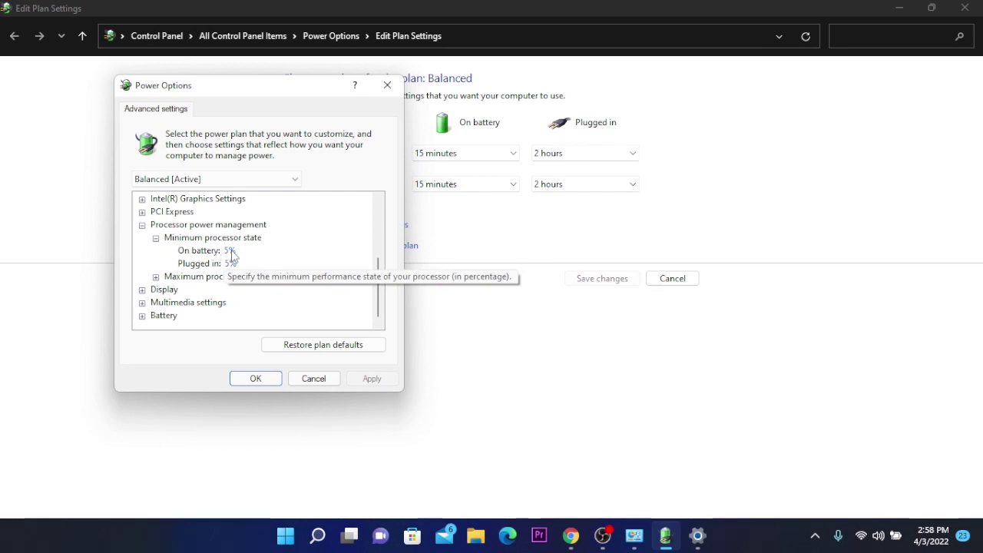
pyautogui.click(232, 252)
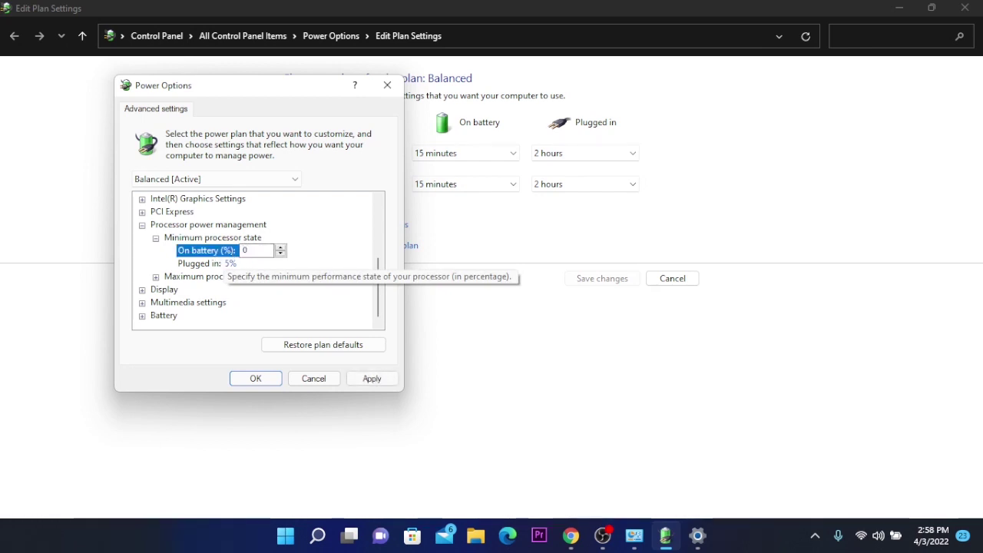
pyautogui.click(230, 264)
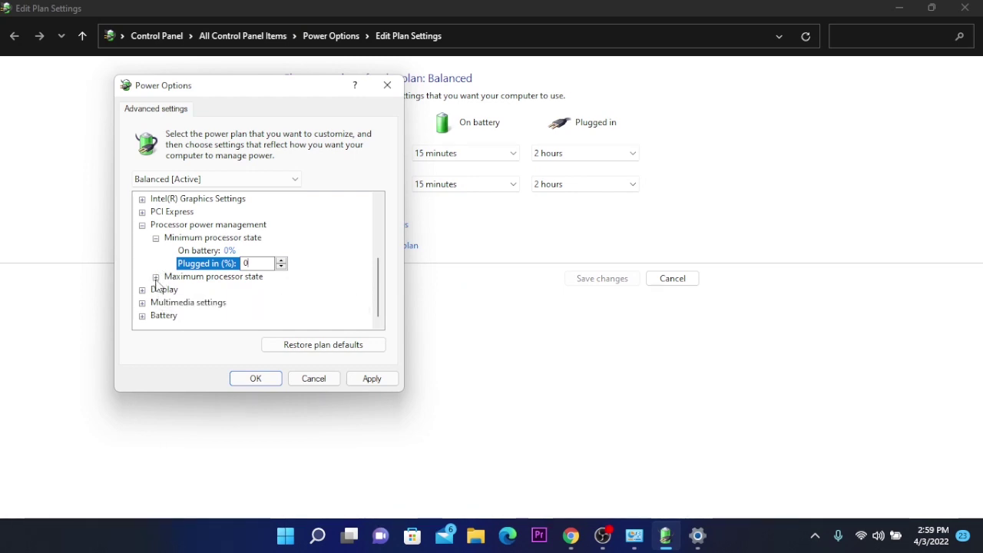
pyautogui.click(155, 277)
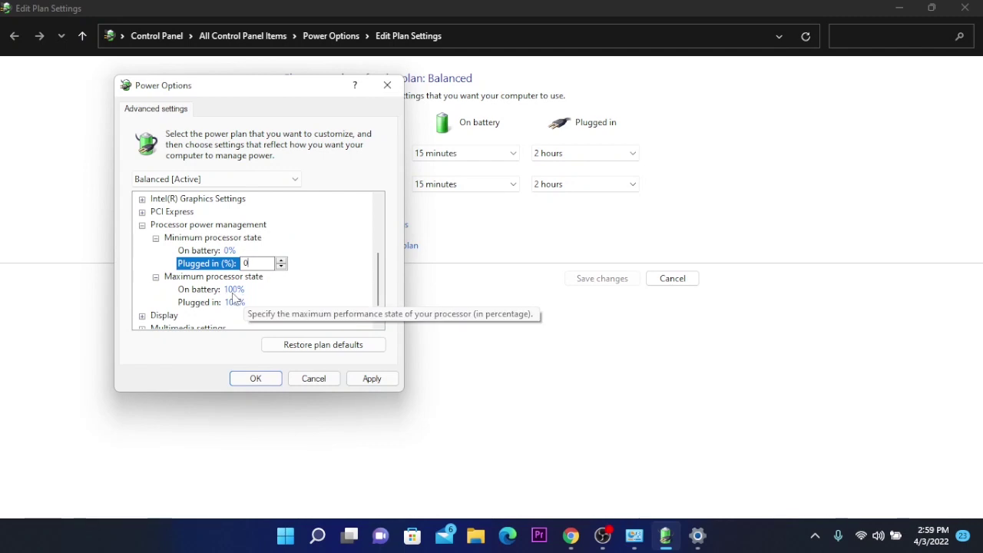
pyautogui.click(375, 380)
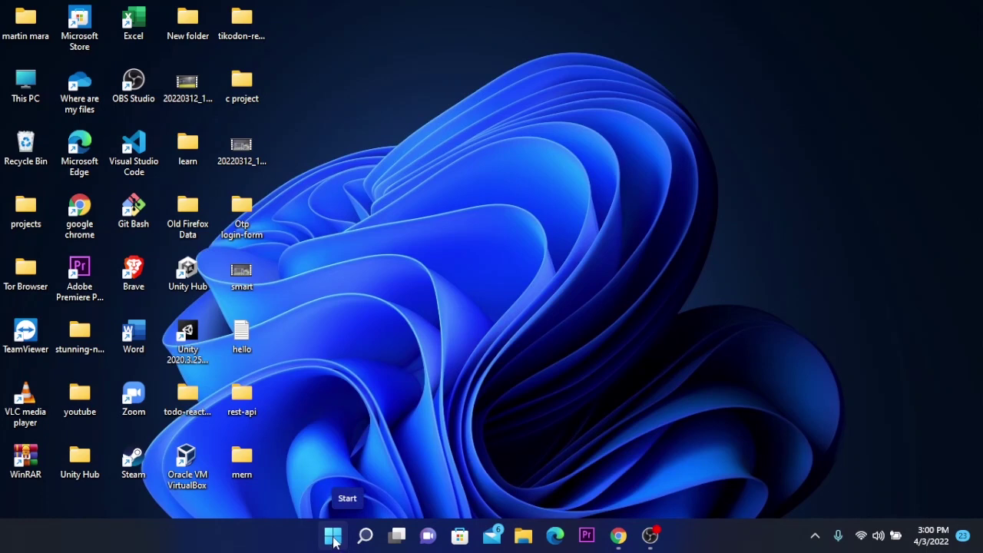
# Launch Task Manager from a 'tas' search and view its Performance and Startup tabs.
pyautogui.click(333, 540)
pyautogui.click(433, 56)
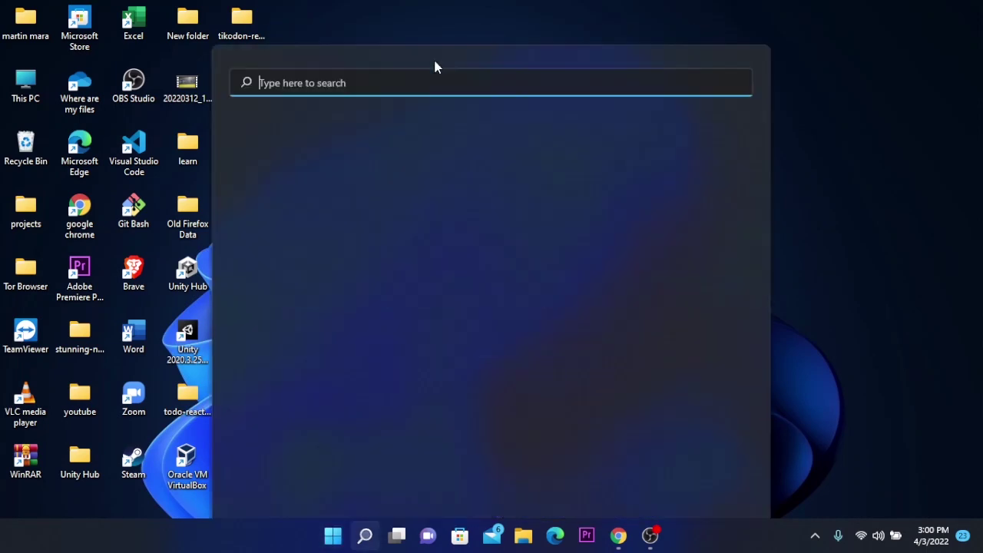
pyautogui.write('task Manager')
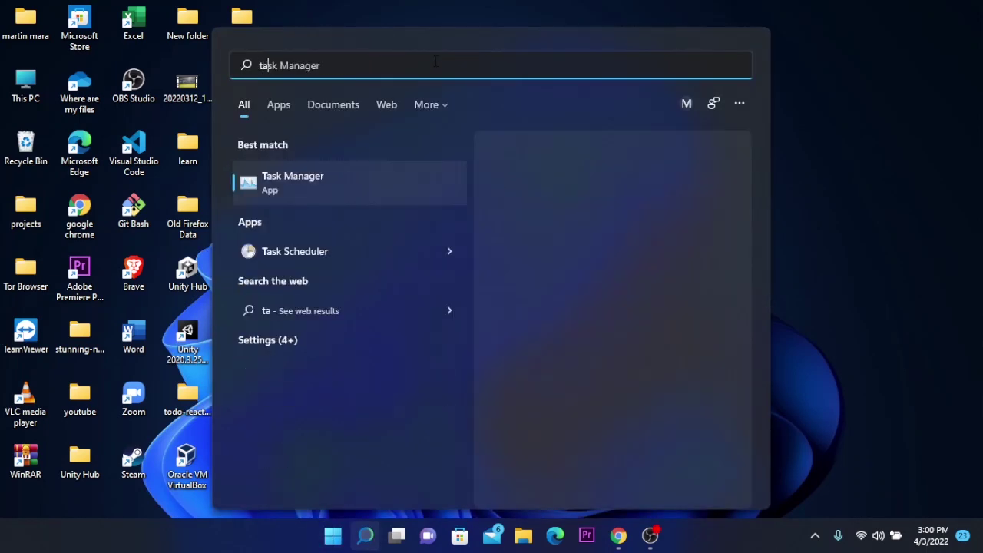
pyautogui.click(268, 184)
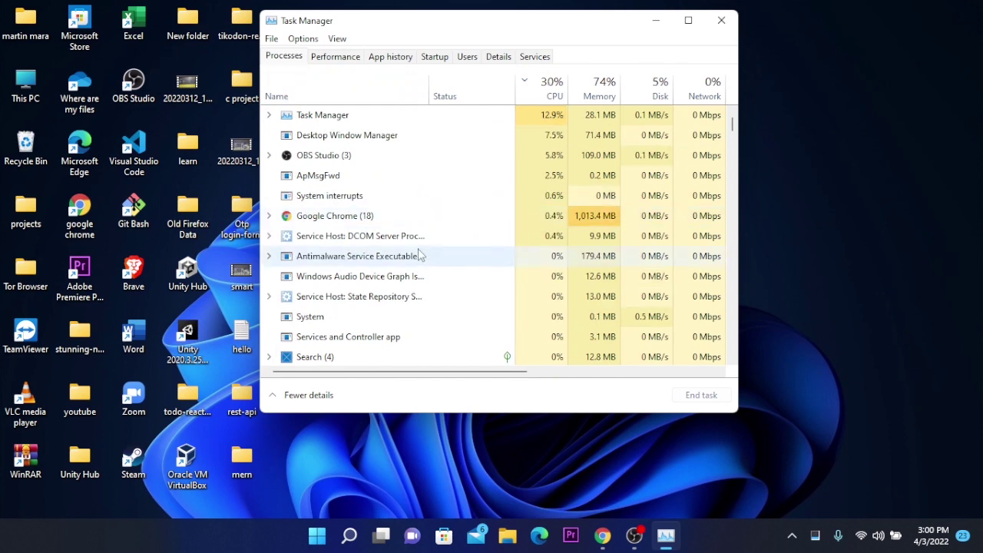
pyautogui.scroll(-2, 412, 254)
pyautogui.scroll(3, 407, 253)
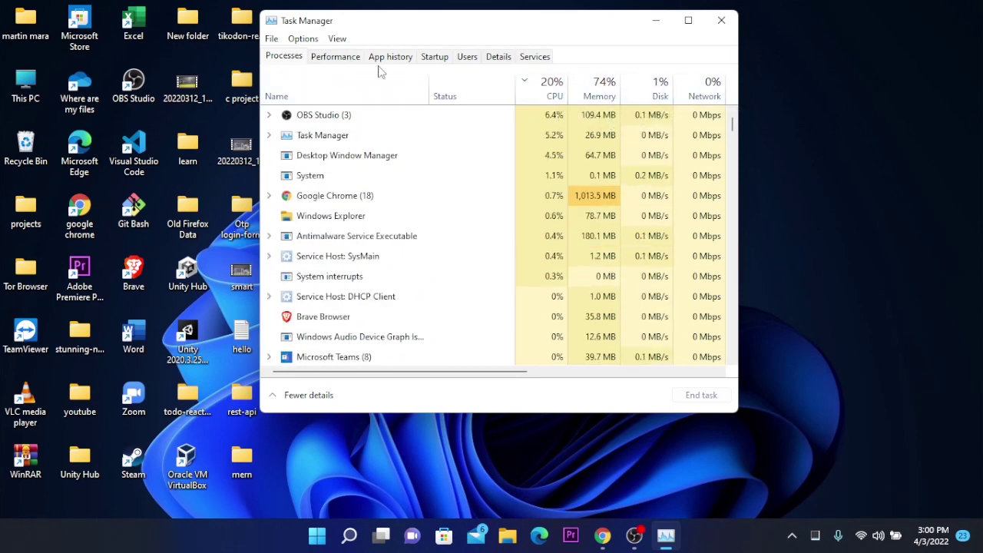
pyautogui.click(336, 59)
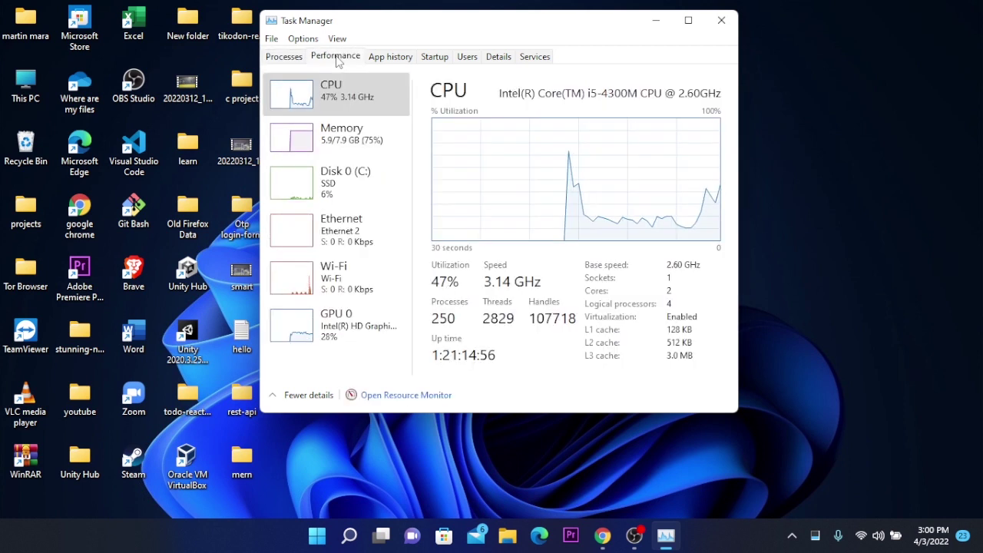
pyautogui.click(434, 58)
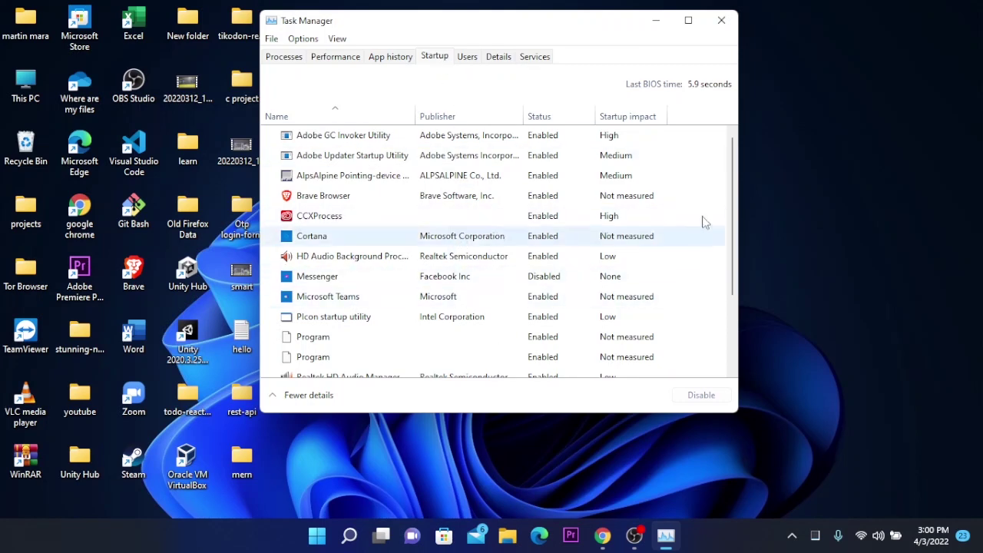
# Disable Brave Browser in the Task Manager startup list.
pyautogui.moveTo(735, 229); pyautogui.dragTo(735, 315)
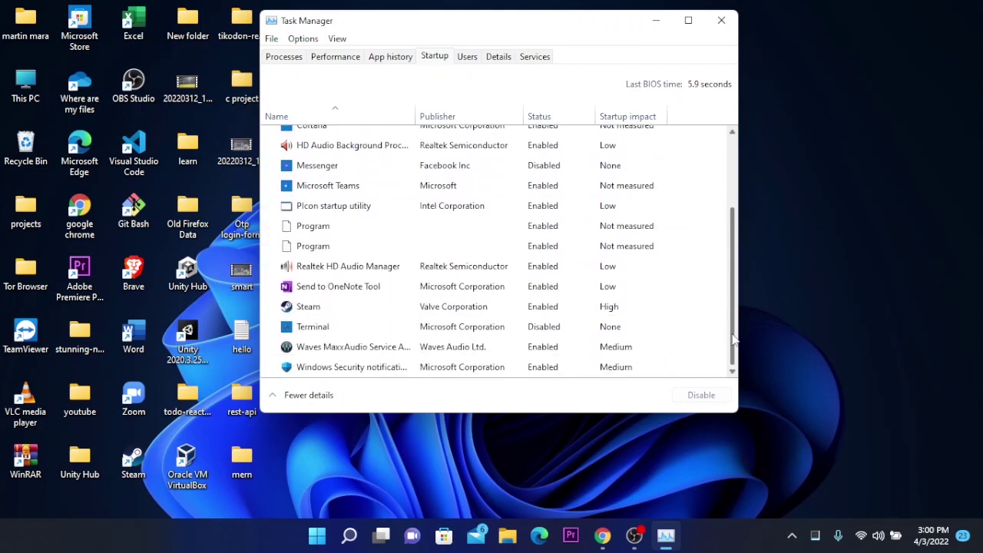
pyautogui.moveTo(737, 359); pyautogui.dragTo(733, 280)
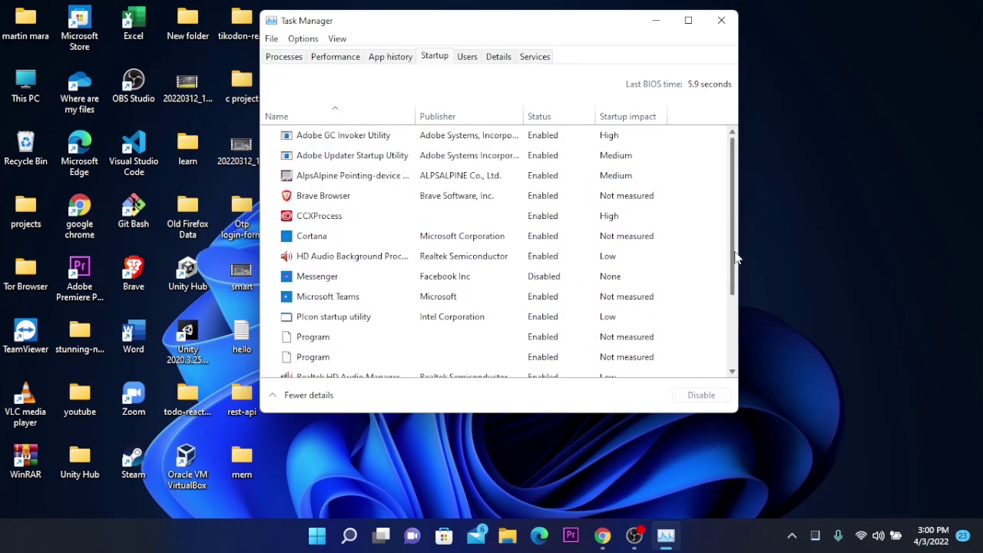
pyautogui.moveTo(735, 251); pyautogui.dragTo(737, 352)
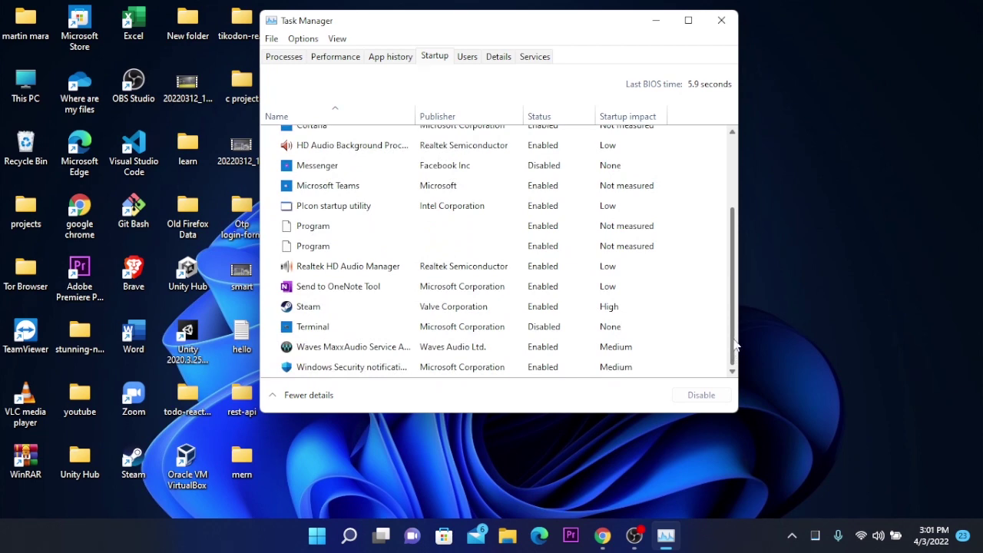
pyautogui.scroll(5, 581, 223)
pyautogui.click(568, 194)
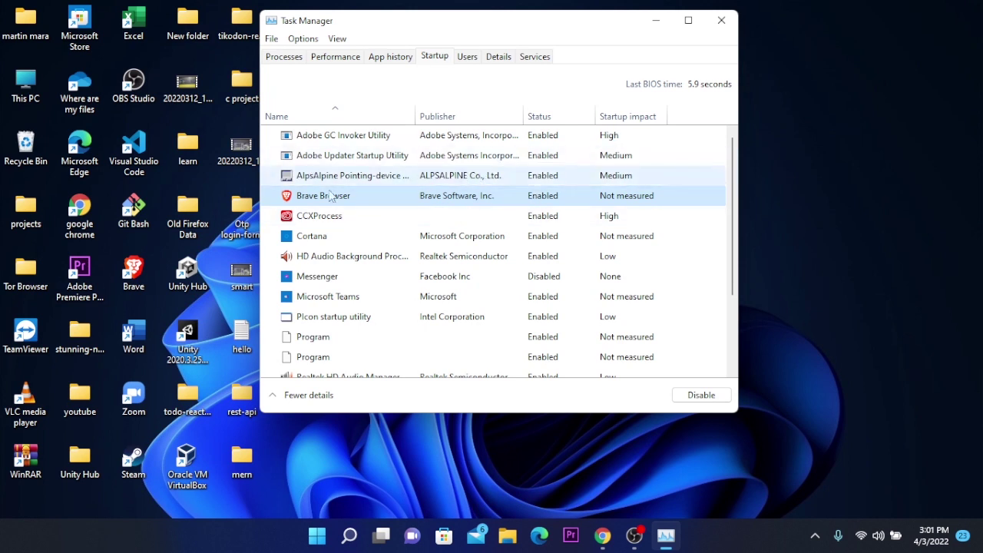
pyautogui.rightClick(406, 196)
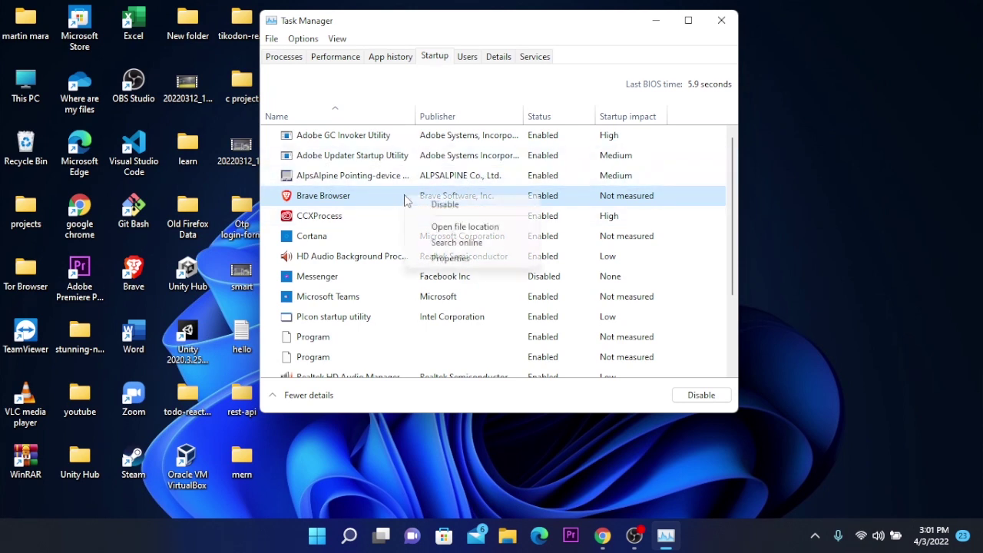
pyautogui.click(445, 204)
# Disable Steam from starting with Windows and close Task Manager.
pyautogui.scroll(-1, 492, 246)
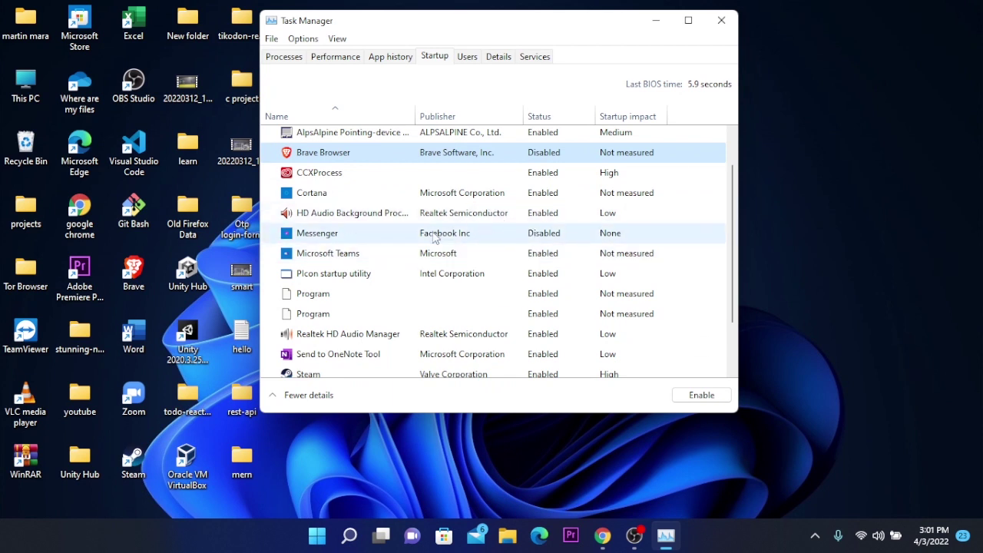
pyautogui.scroll(-3, 426, 254)
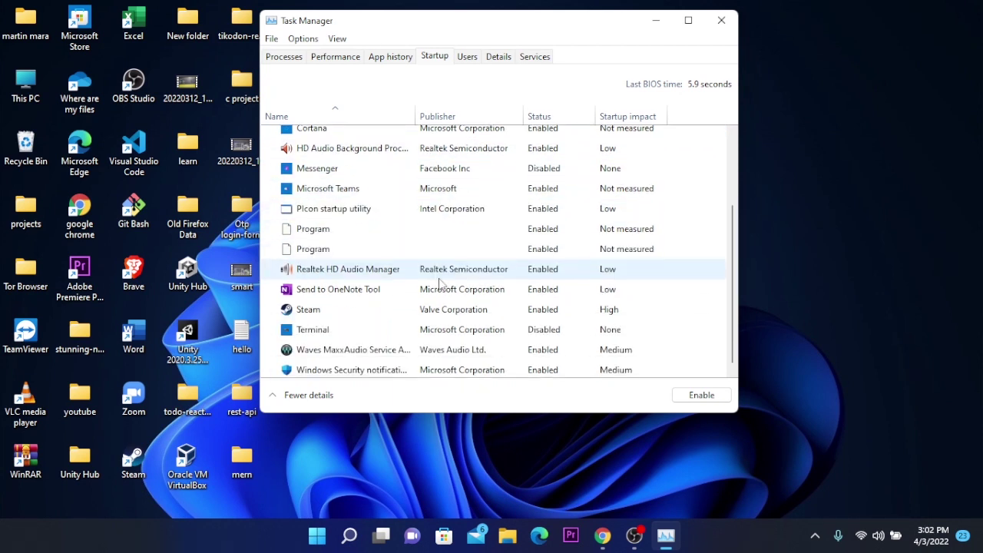
pyautogui.rightClick(505, 311)
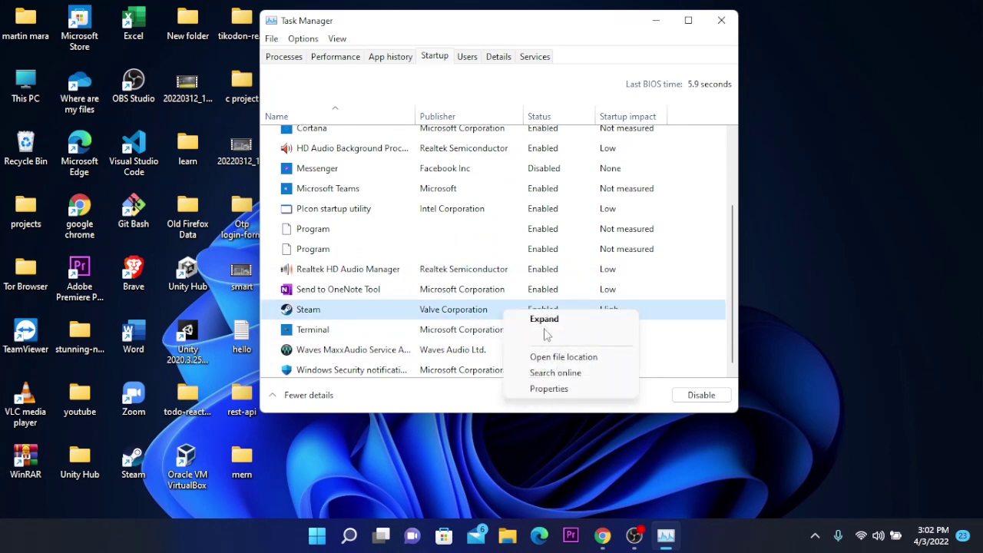
pyautogui.click(546, 400)
pyautogui.hotkey('alt', 'F4')
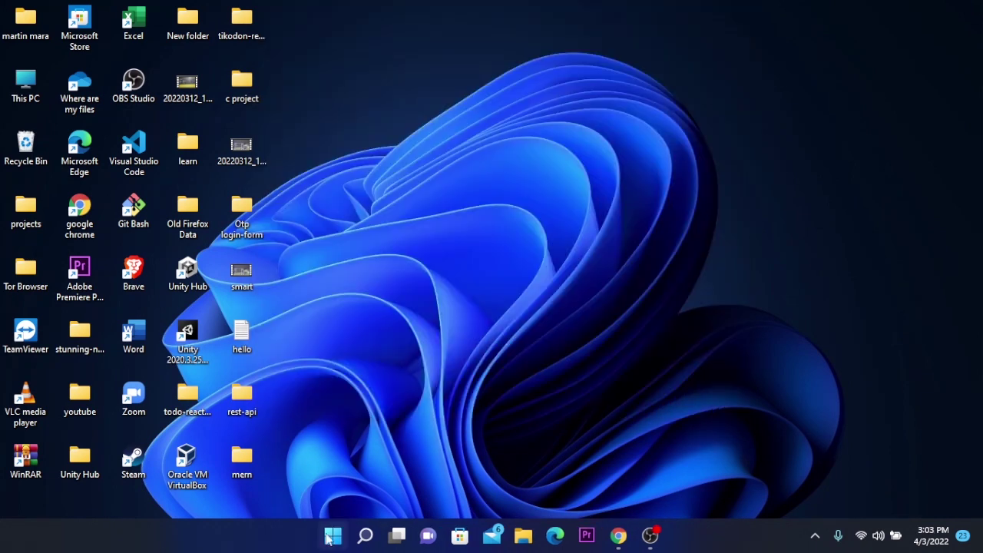
pyautogui.press('super')
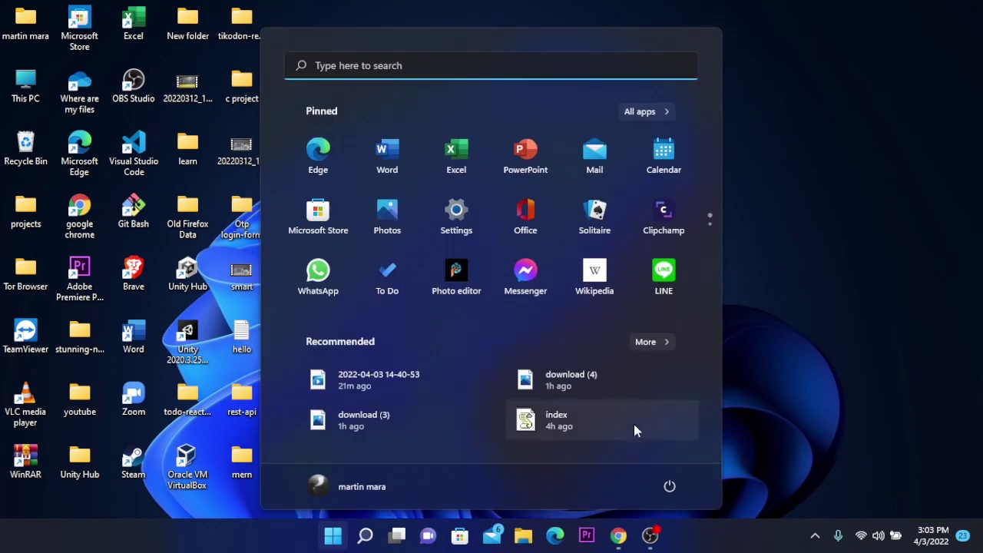
# Open Settings, search 'game' and go to the Game Mode page with the toggle On.
pyautogui.click(458, 219)
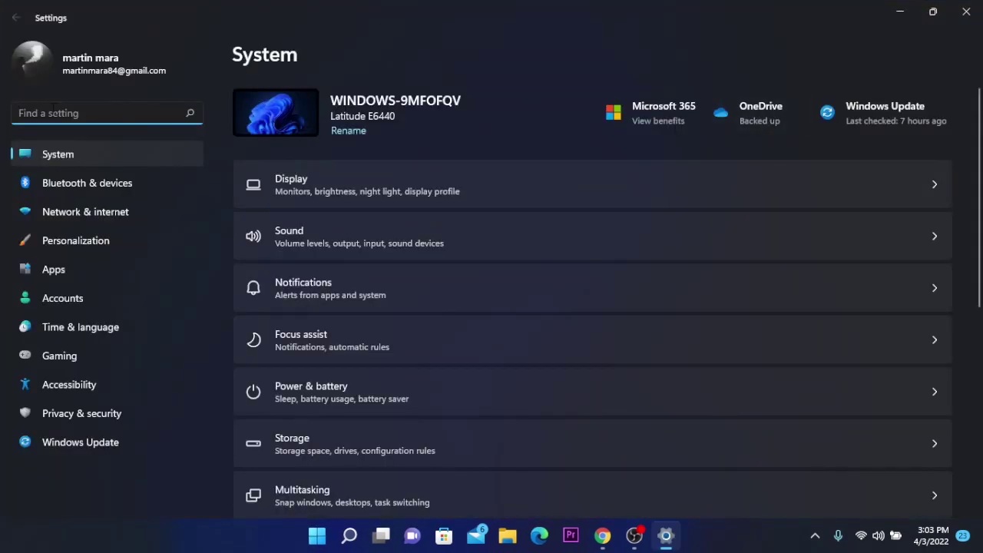
pyautogui.write('game')
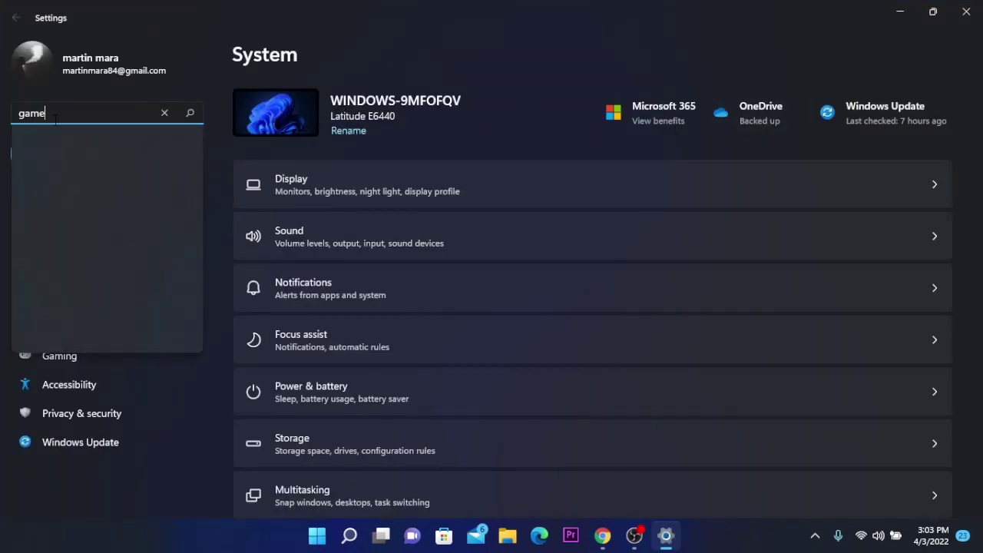
pyautogui.click(100, 150)
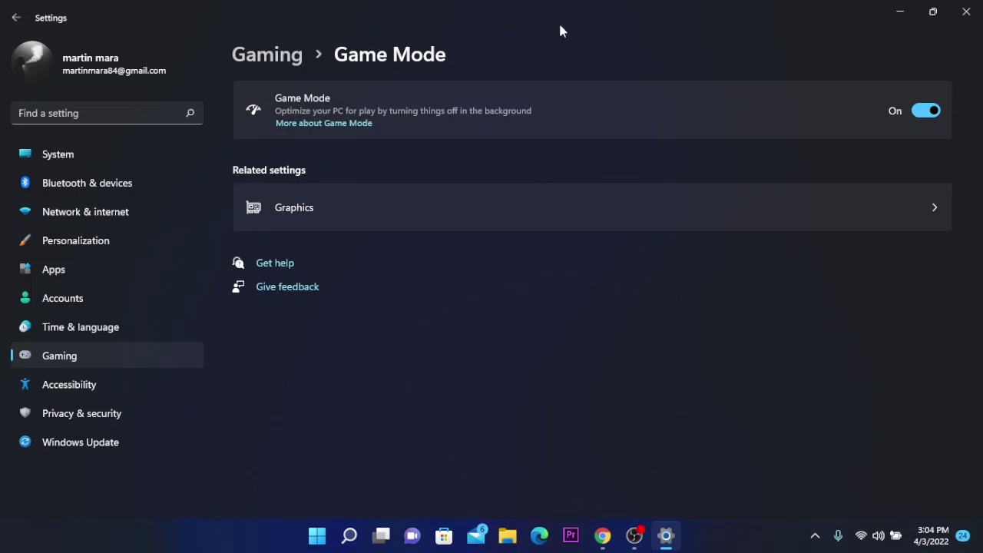
# Minimize Settings, reopen Task Manager via a 'tas' search and view CPU performance.
pyautogui.click(903, 12)
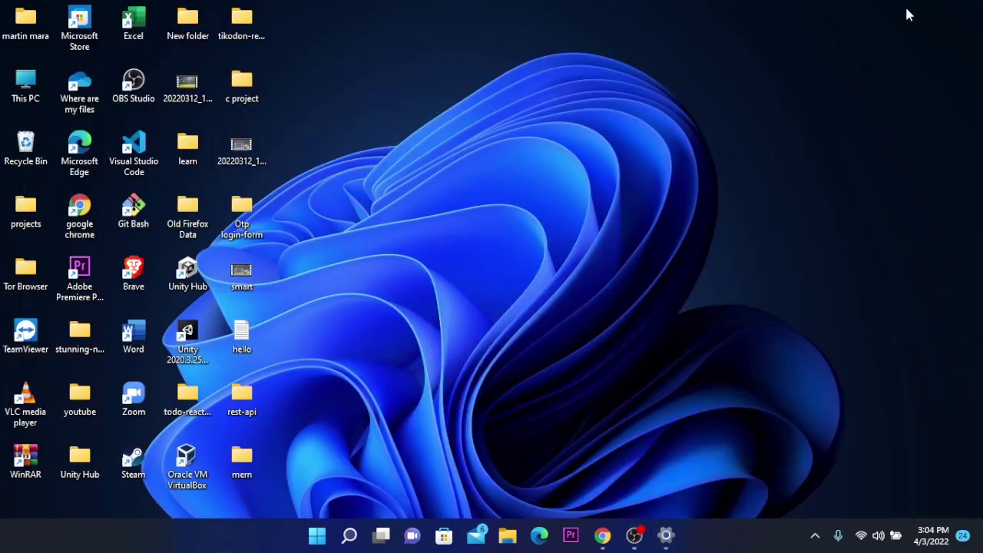
pyautogui.click(315, 536)
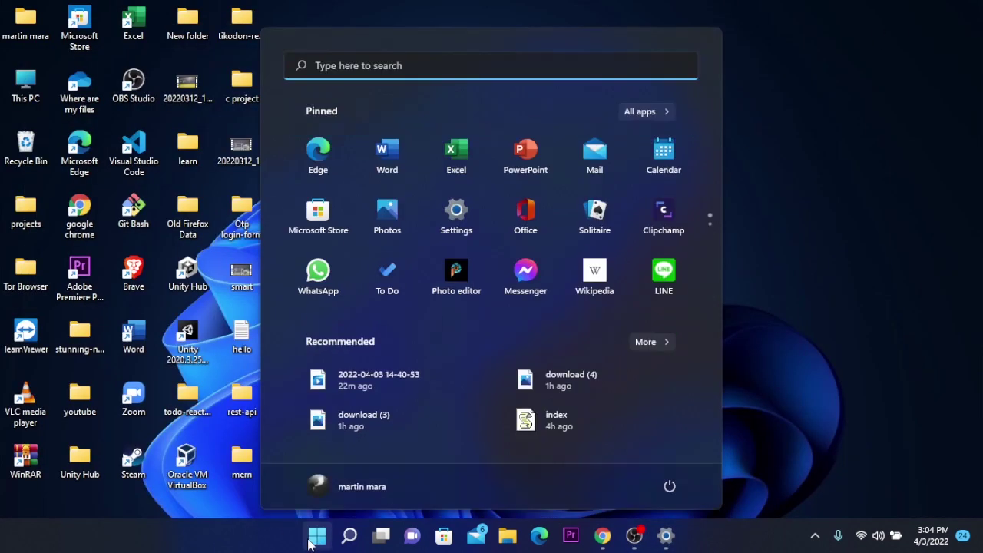
pyautogui.write('tas')
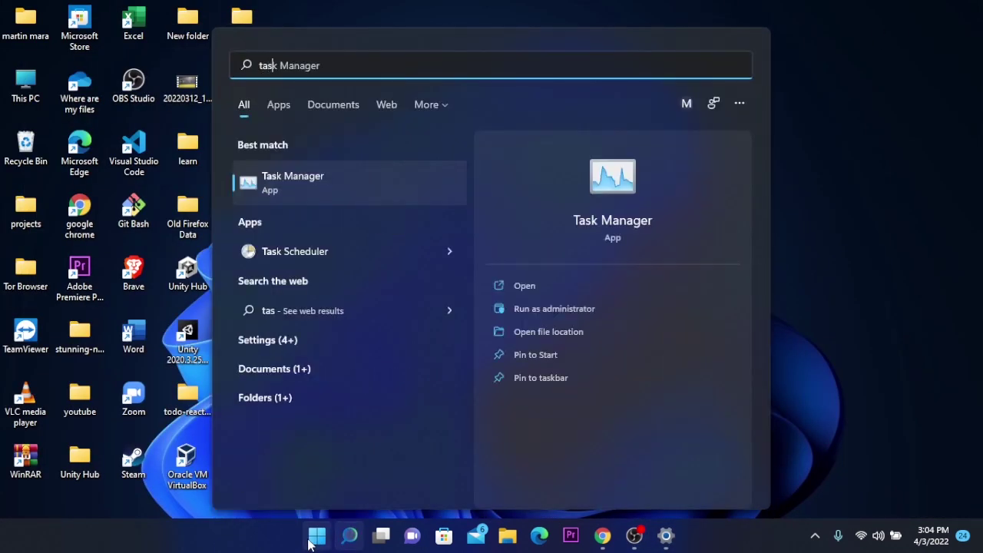
pyautogui.click(396, 163)
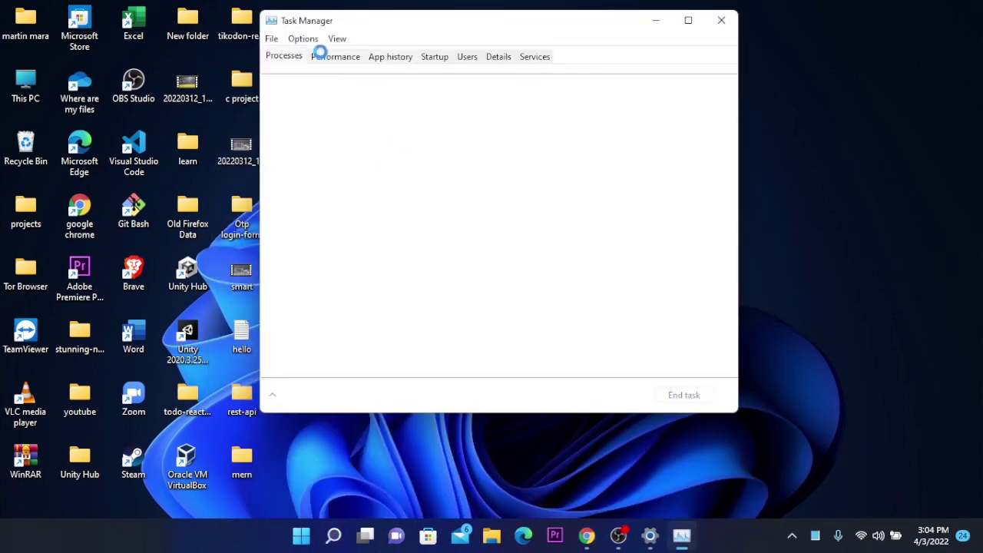
pyautogui.click(334, 57)
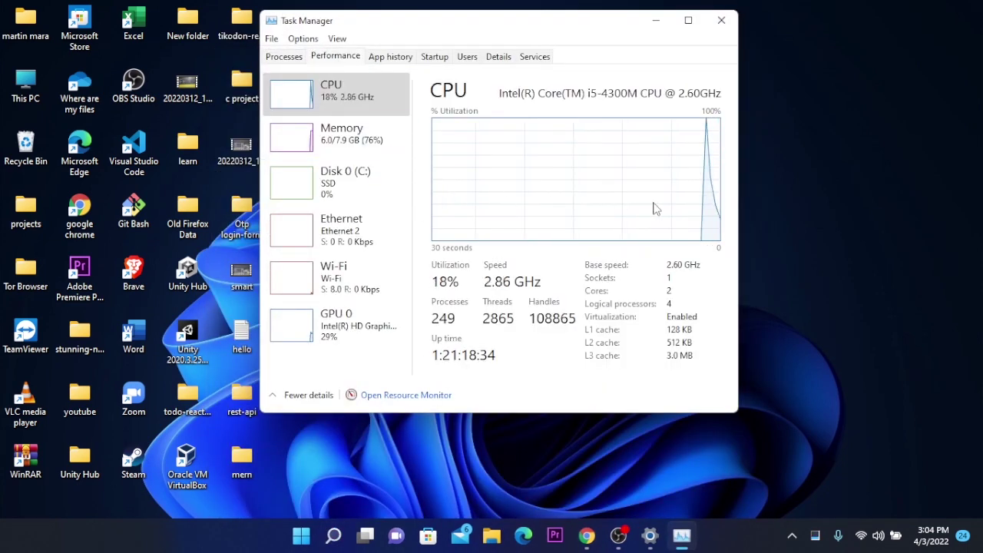